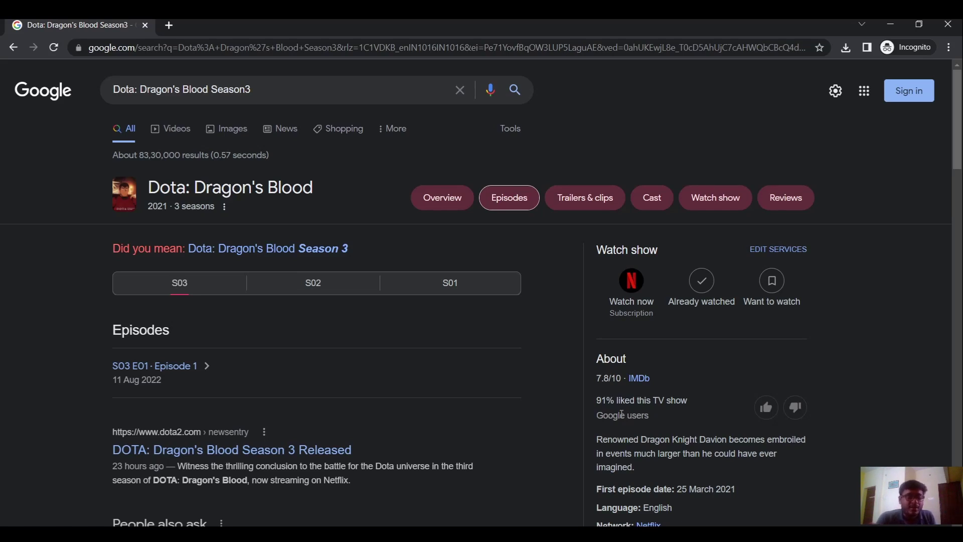
pyautogui.scroll(-1, 621, 412)
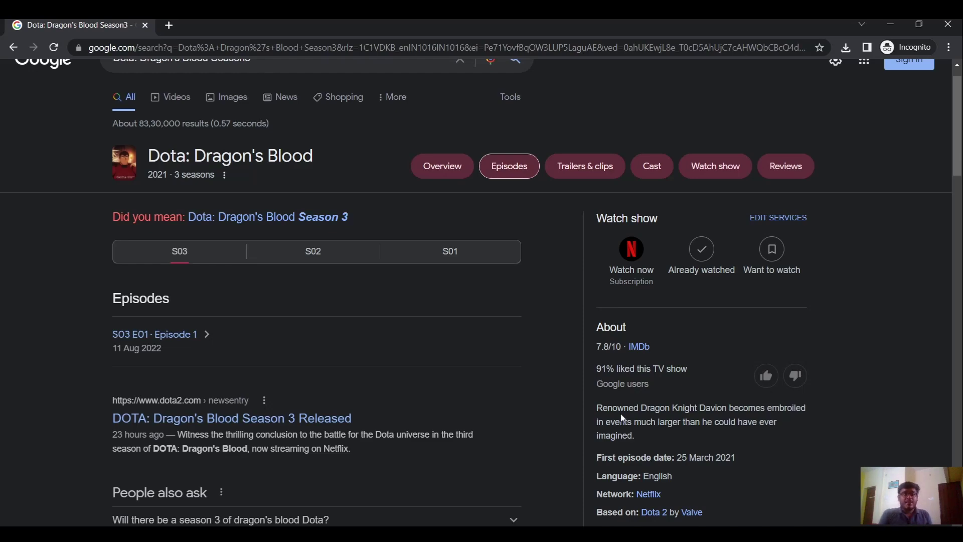
pyautogui.scroll(-2, 622, 417)
pyautogui.scroll(-3, 622, 418)
pyautogui.scroll(-3, 622, 417)
pyautogui.scroll(-2, 622, 417)
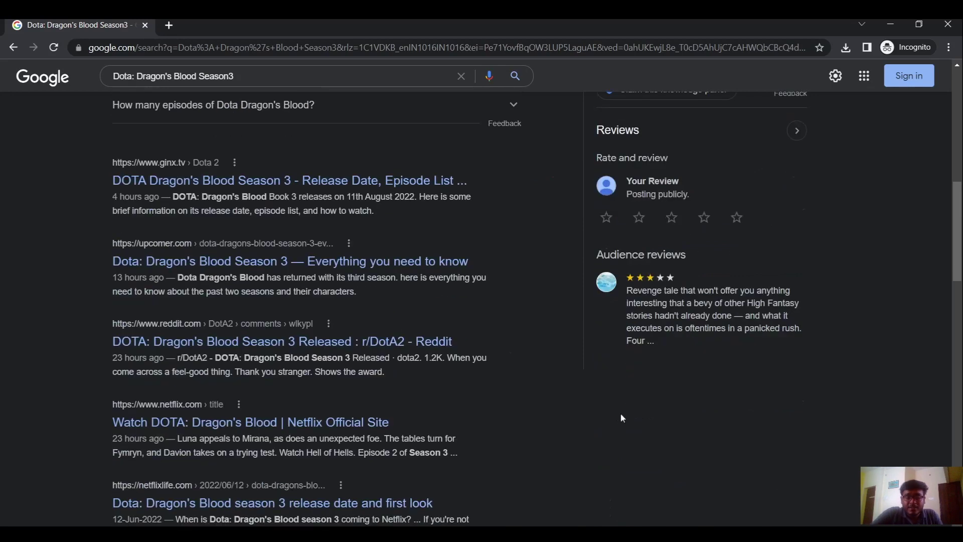
pyautogui.scroll(5, 621, 413)
pyautogui.scroll(5, 620, 413)
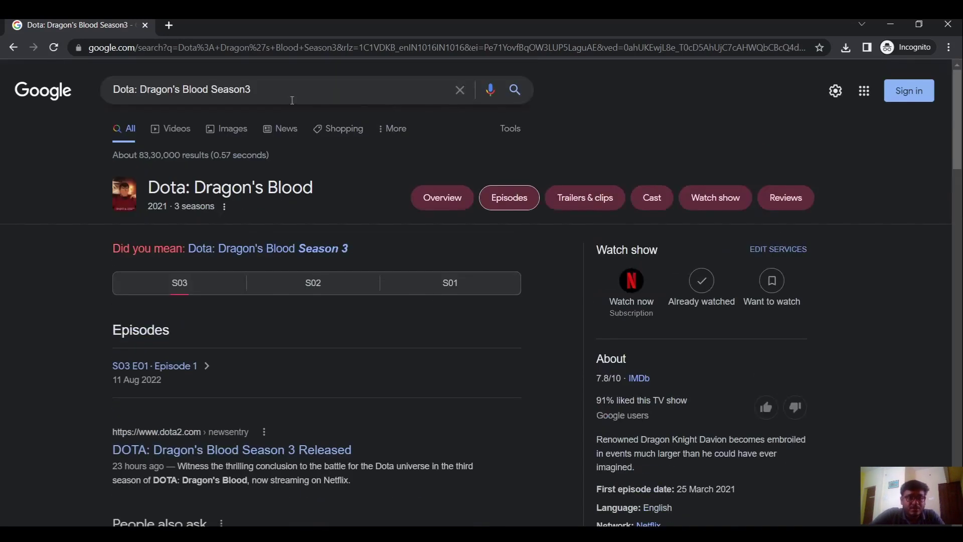
# Step: Delete 'Season3' from the query and search for just 'Dota: Dragon's Blood'
pyautogui.click(292, 76)
pyautogui.press('BackSpace')
pyautogui.press('BackSpace')
pyautogui.press('BackSpace')
pyautogui.press('Return')
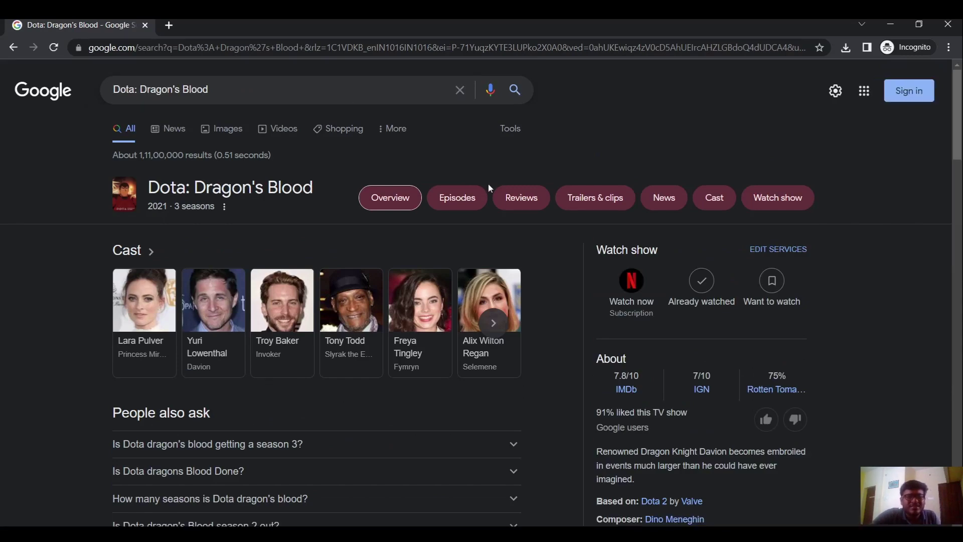
# Step: Switch to the Images tab for 'Dota: Dragon's Blood', then return to the All results
pyautogui.click(222, 128)
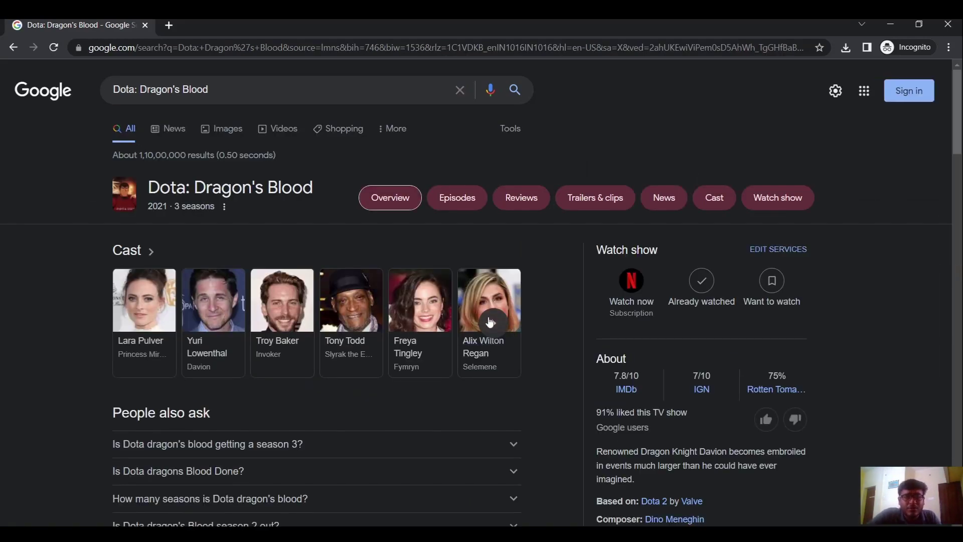
pyautogui.click(501, 325)
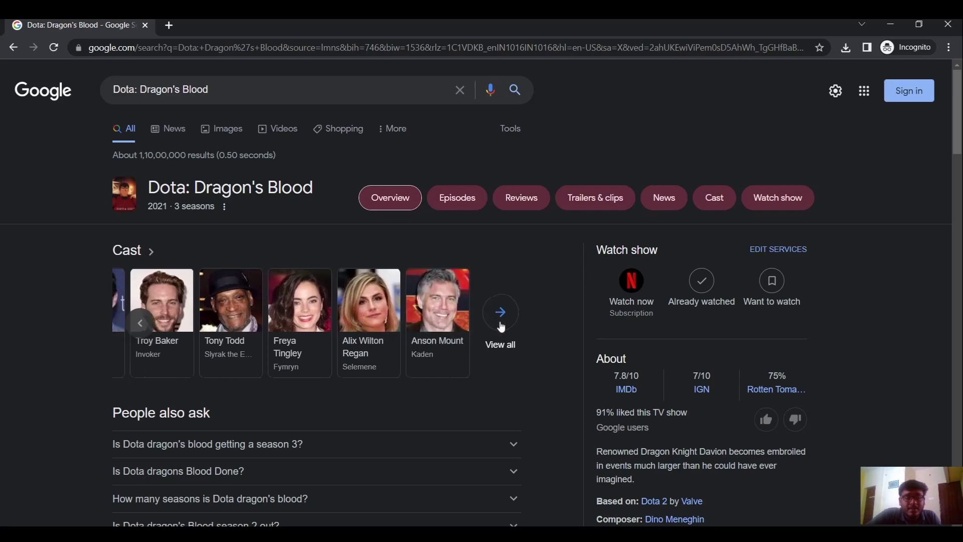
pyautogui.click(500, 321)
pyautogui.scroll(-1, 449, 366)
pyautogui.click(315, 469)
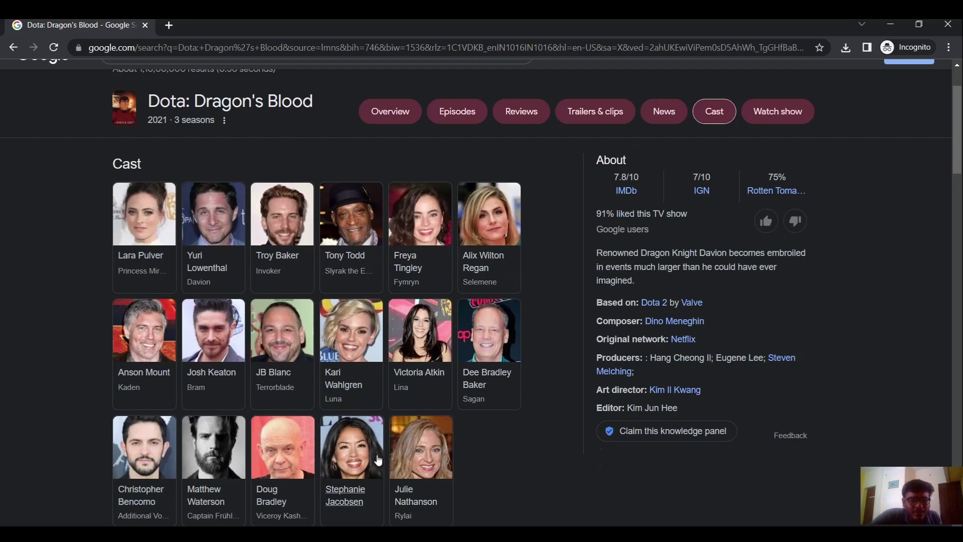
pyautogui.scroll(-1, 377, 458)
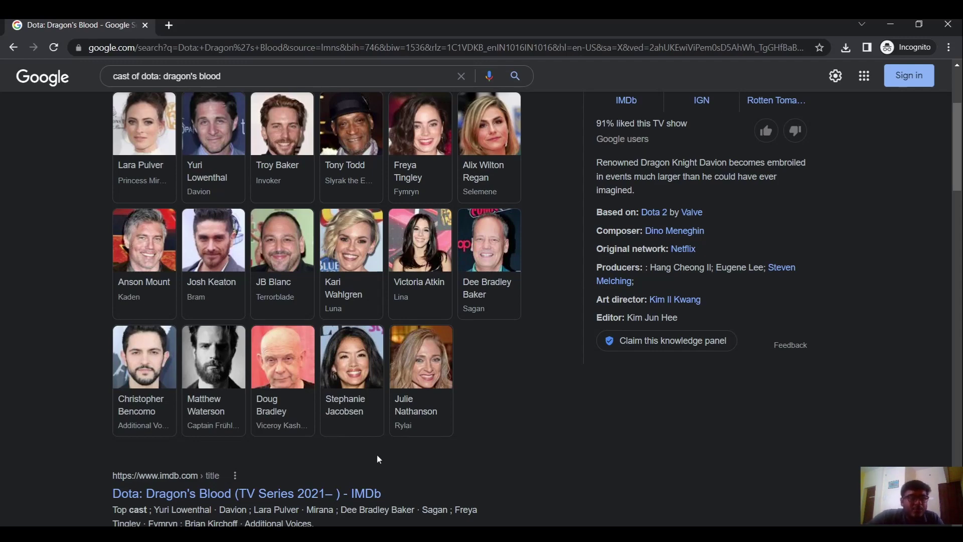
pyautogui.scroll(3, 377, 454)
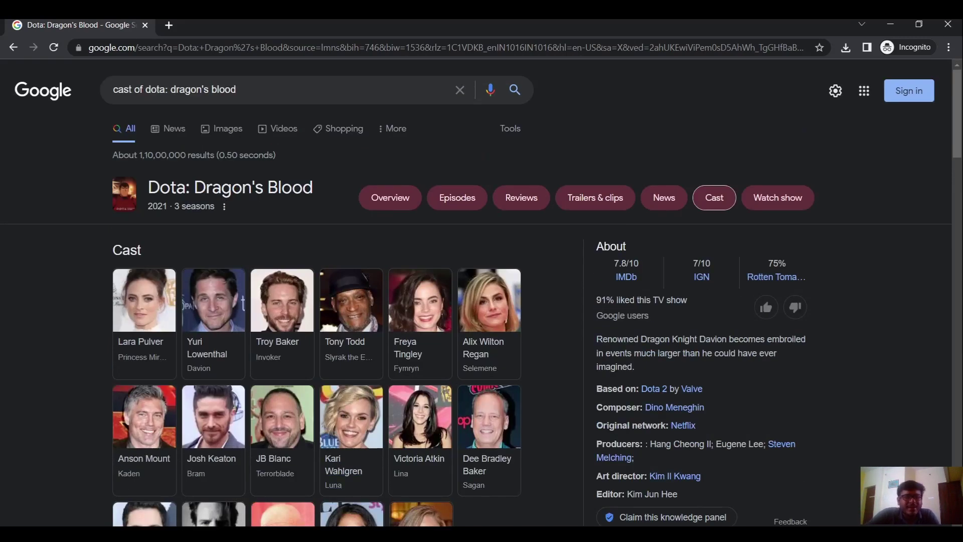
pyautogui.scroll(-1, 320, 418)
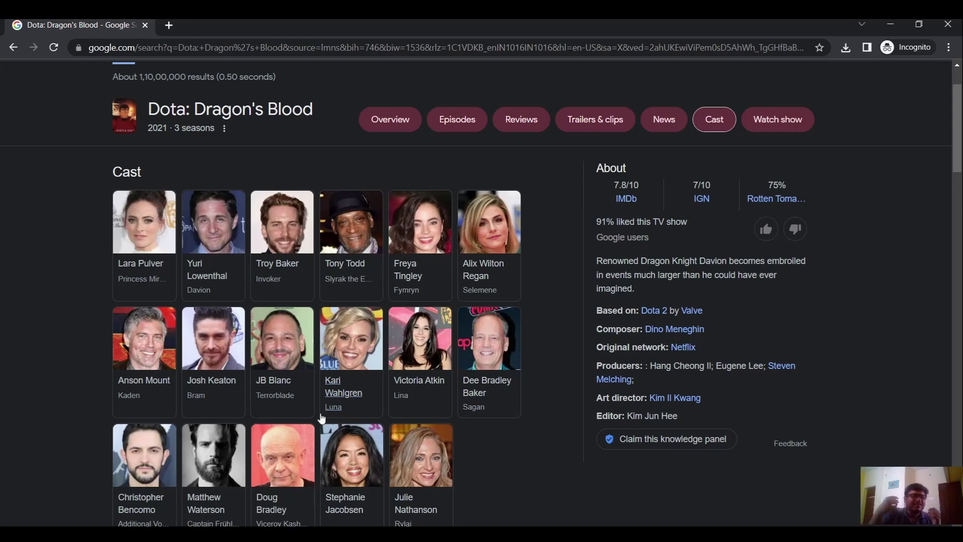
pyautogui.scroll(3, 319, 415)
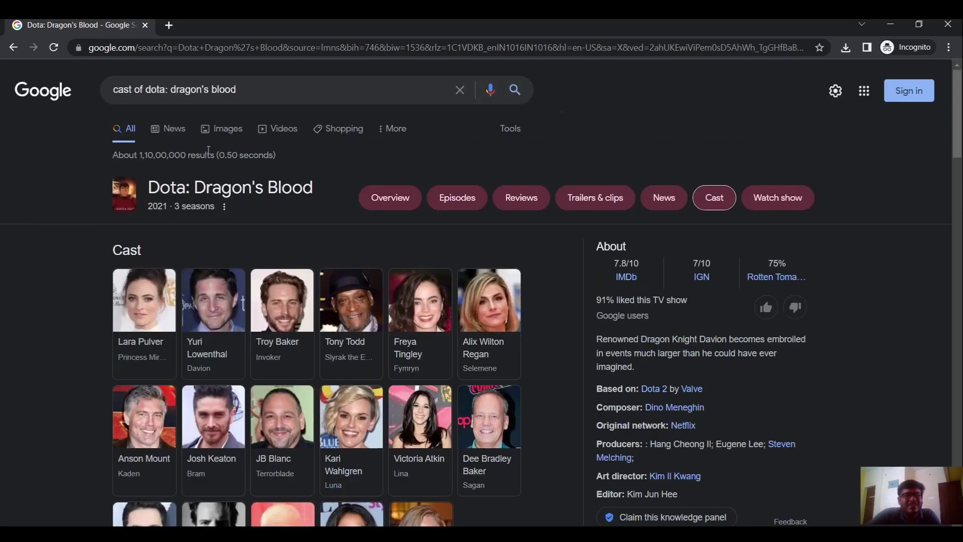
# Step: Reload the 'cast of dota: dragon's blood' results to show the eight-member cast row
pyautogui.click(227, 134)
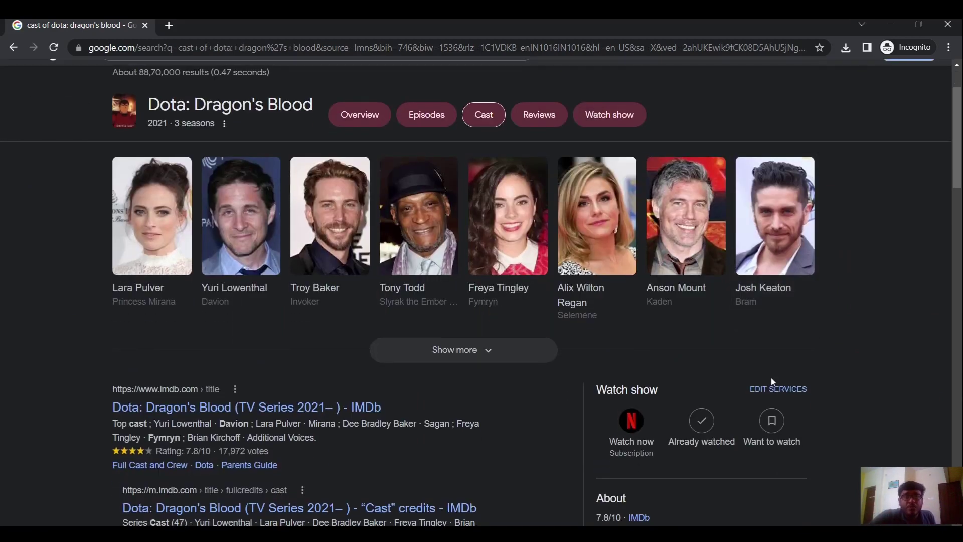
# Step: Expand the cast carousel to the full seventeen-member grid, including Christopher Bencomo and Stephanie Jacobsen
pyautogui.click(506, 358)
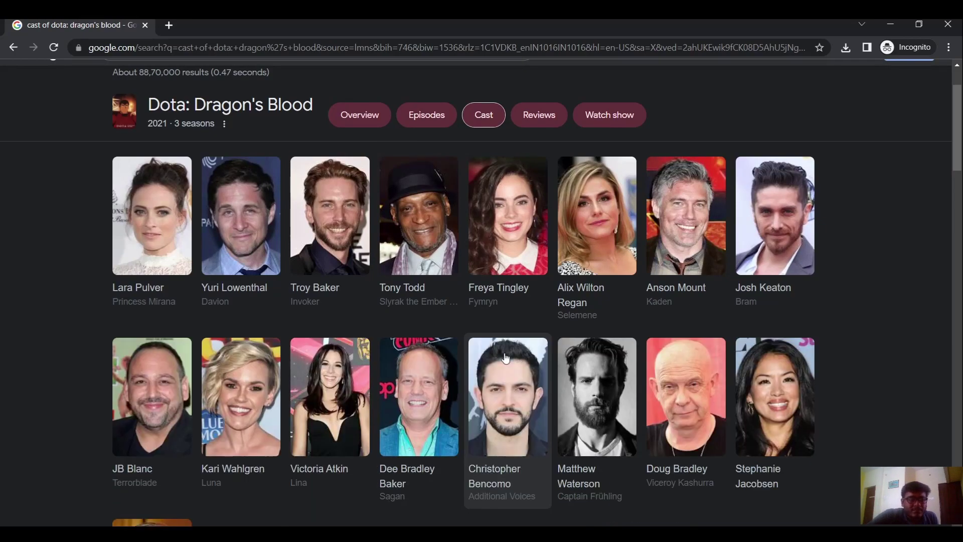
pyautogui.scroll(-1, 505, 359)
pyautogui.scroll(2, 505, 358)
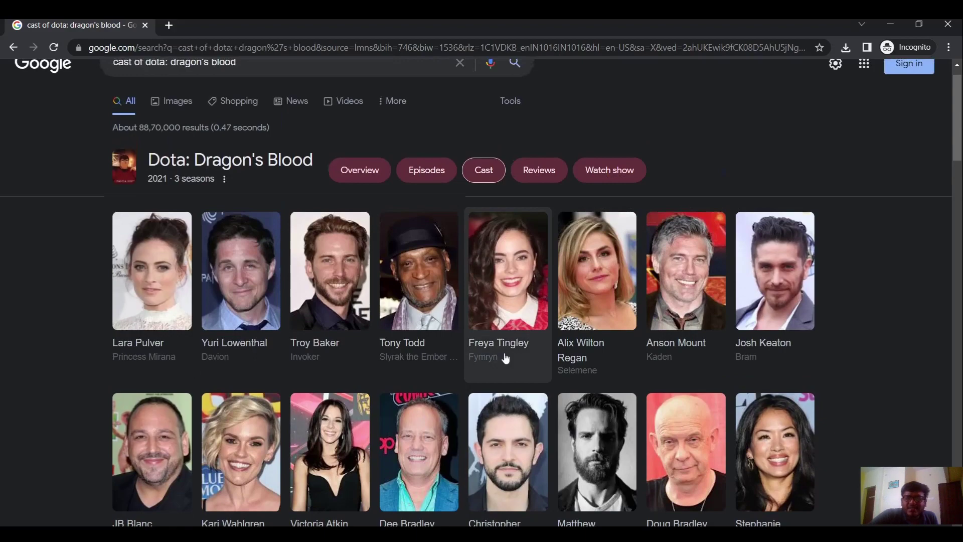
pyautogui.scroll(-2, 506, 359)
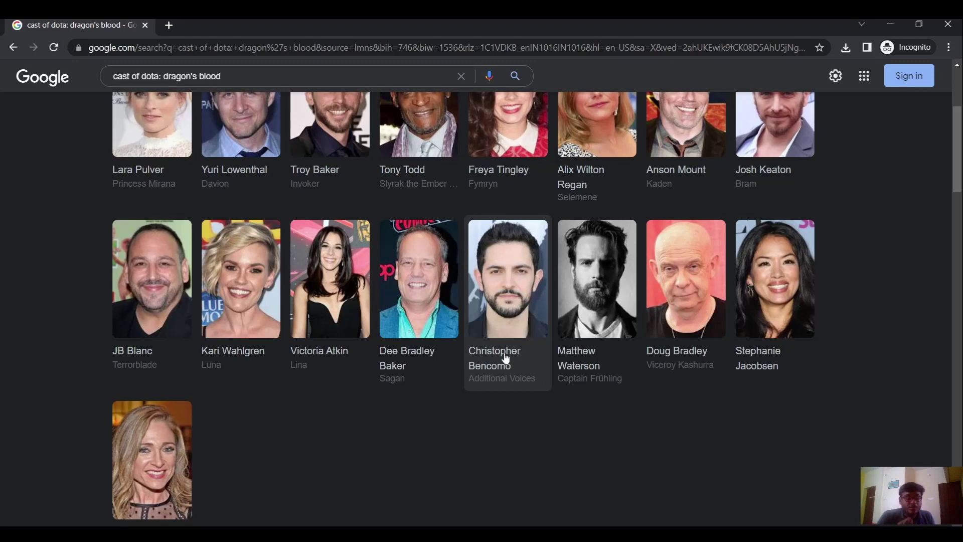
pyautogui.scroll(3, 505, 359)
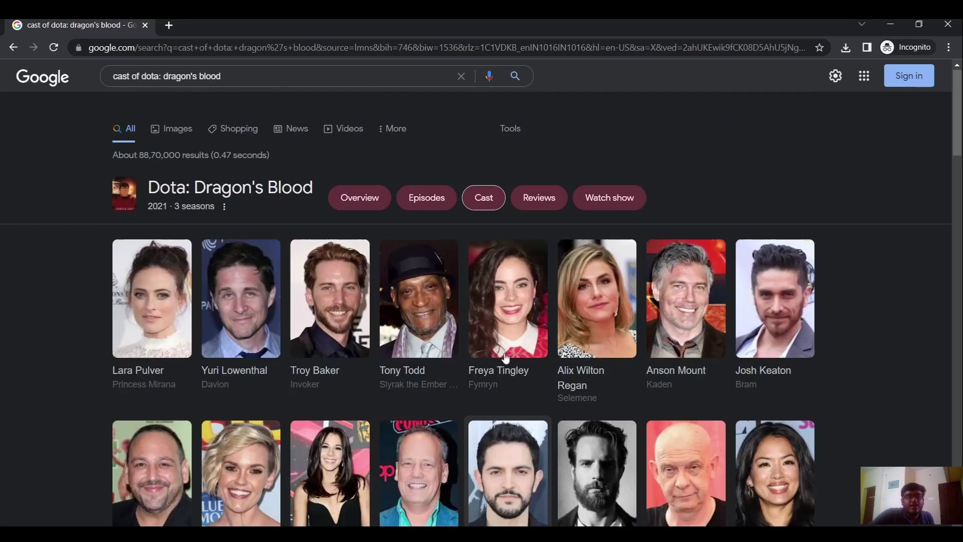